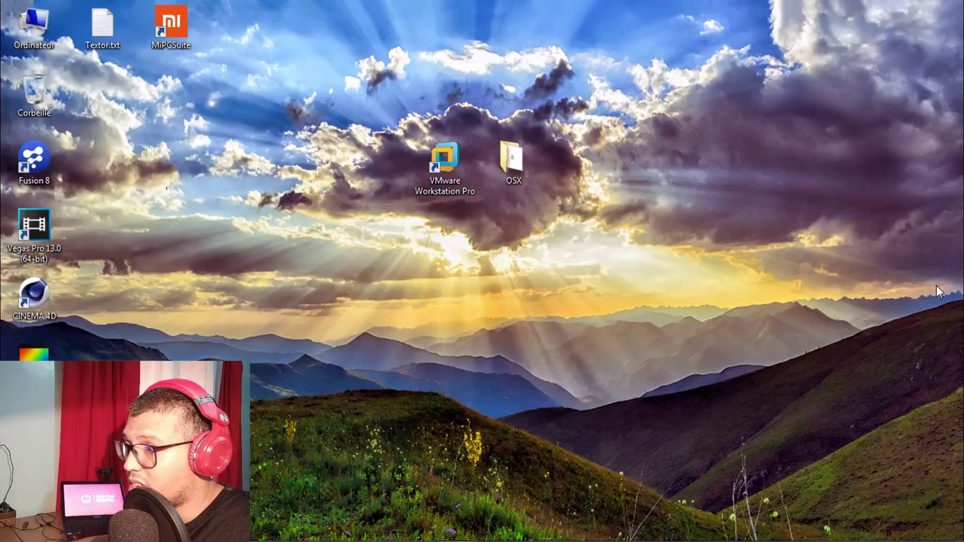
- Open the OSX folder on the desktop and go through Patch Tool to unlocker210 (for new VM 14) and its unlocker210 subfolder
double_click(512, 159)
double_click(476, 146)
double_click(482, 146)
double_click(482, 145)
double_click(448, 144)
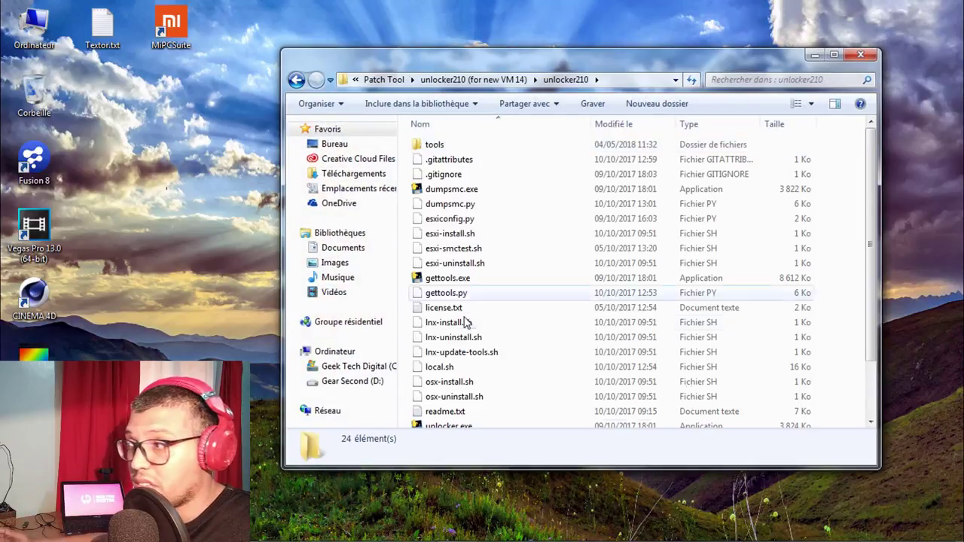
- Run win-install.cmd from the unlocker210 folder as administrator
scroll(527, 264, down, 2)
click(452, 390)
right_click(444, 392)
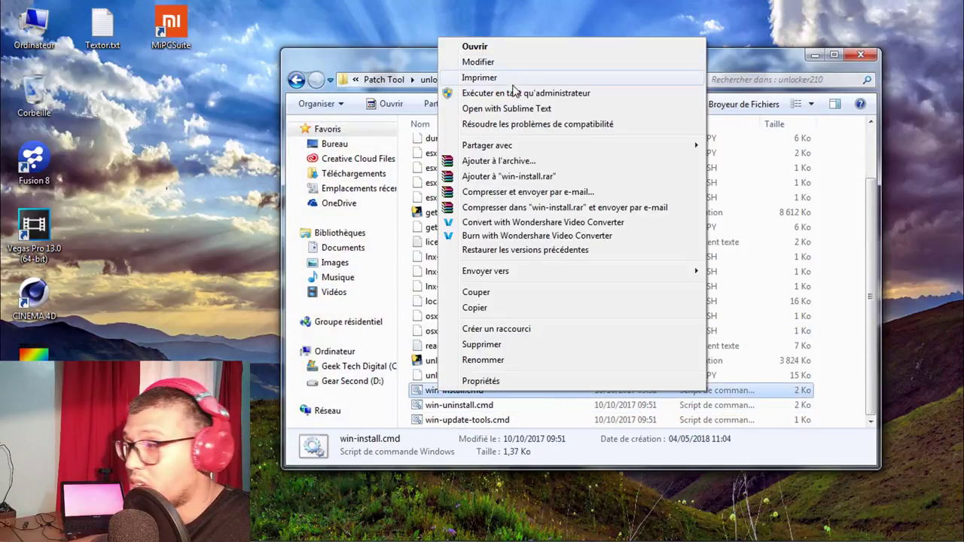
click(506, 92)
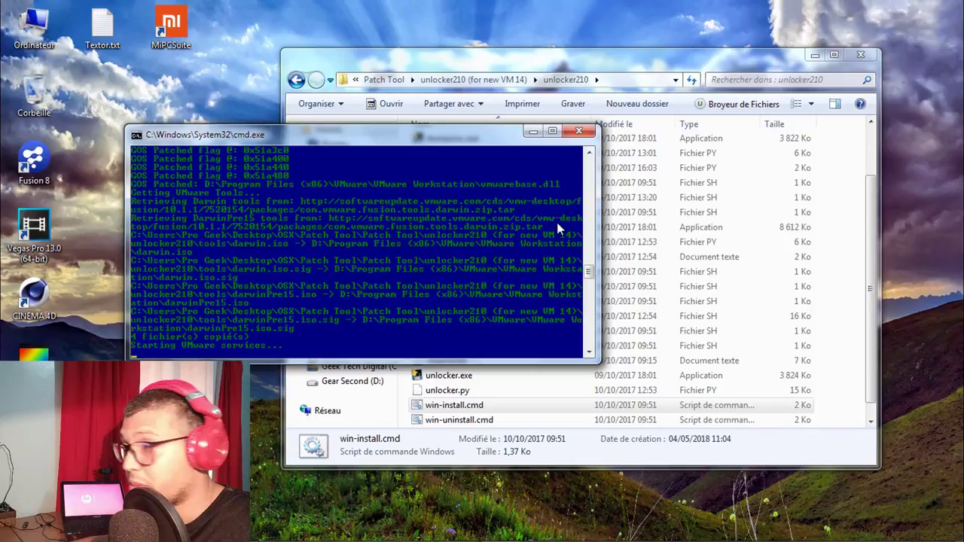
- Run win-update-tools.cmd from the unlocker210 folder as administrator
scroll(452, 414, down, 1)
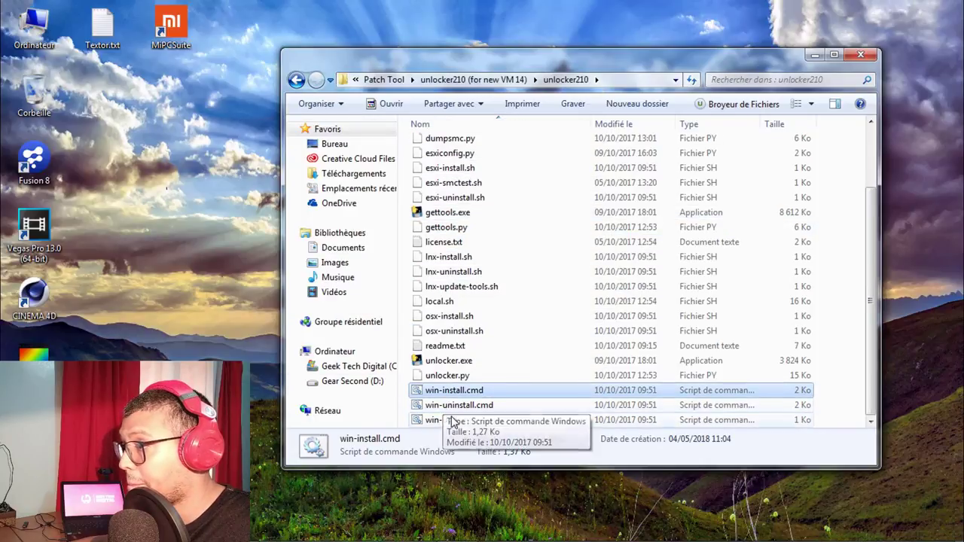
right_click(452, 420)
click(466, 120)
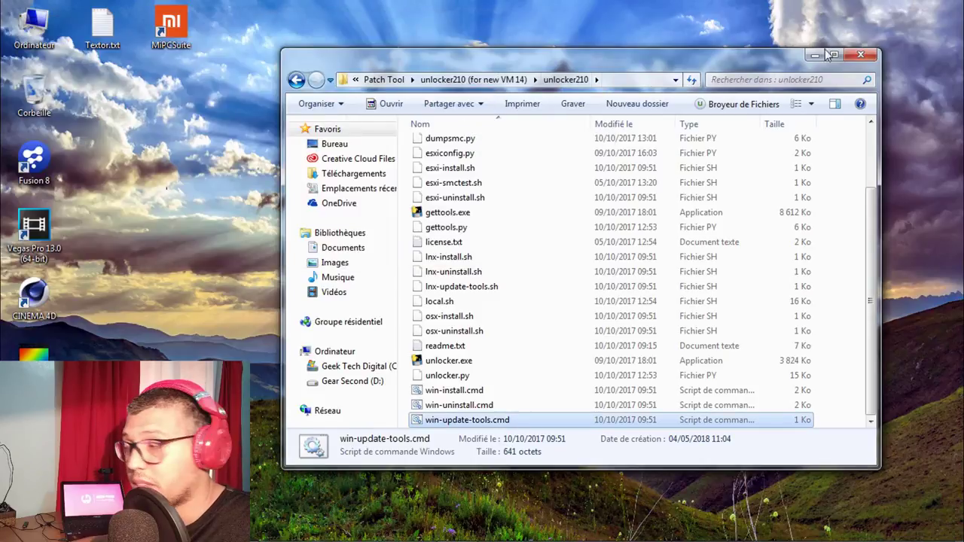
- Switch to VMware Workstation and start a new custom virtual machine with Workstation 14.x hardware compatibility
click(826, 55)
double_click(467, 155)
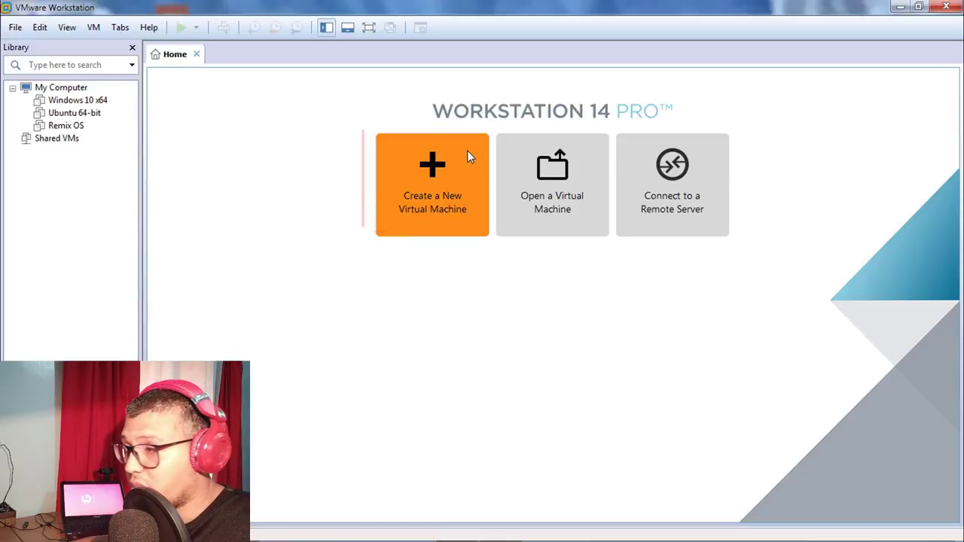
click(469, 156)
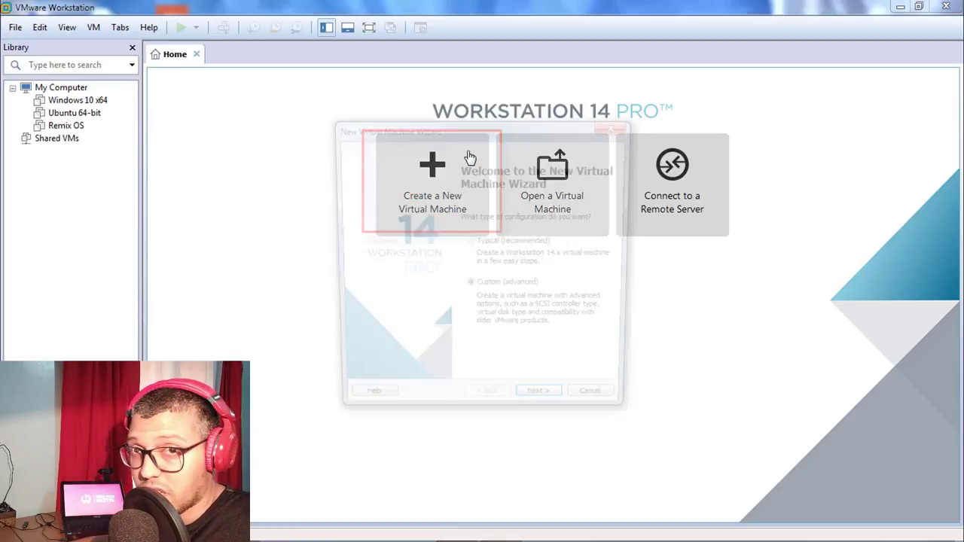
click(545, 410)
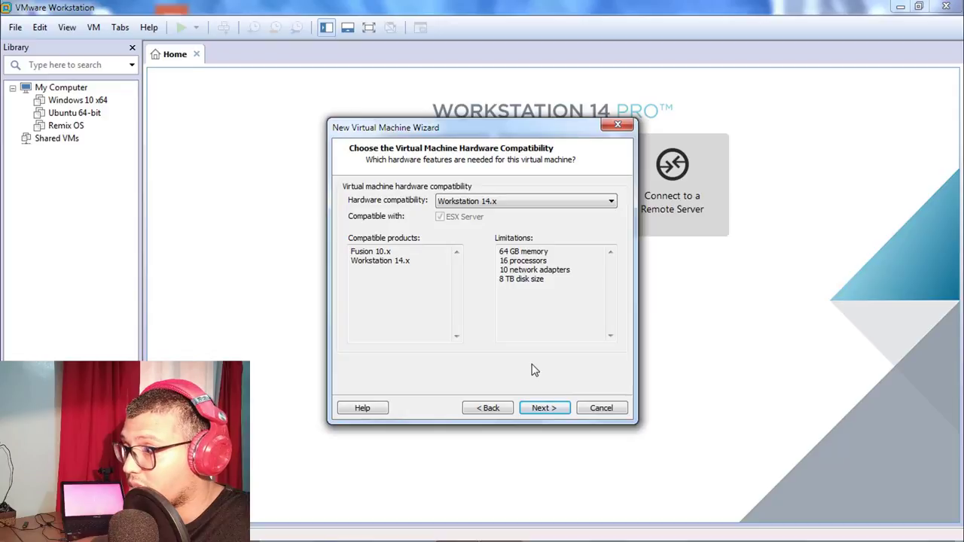
click(544, 408)
- Choose to install the operating system later and set the guest to Apple Mac OS X, version OS X 10.11
click(451, 333)
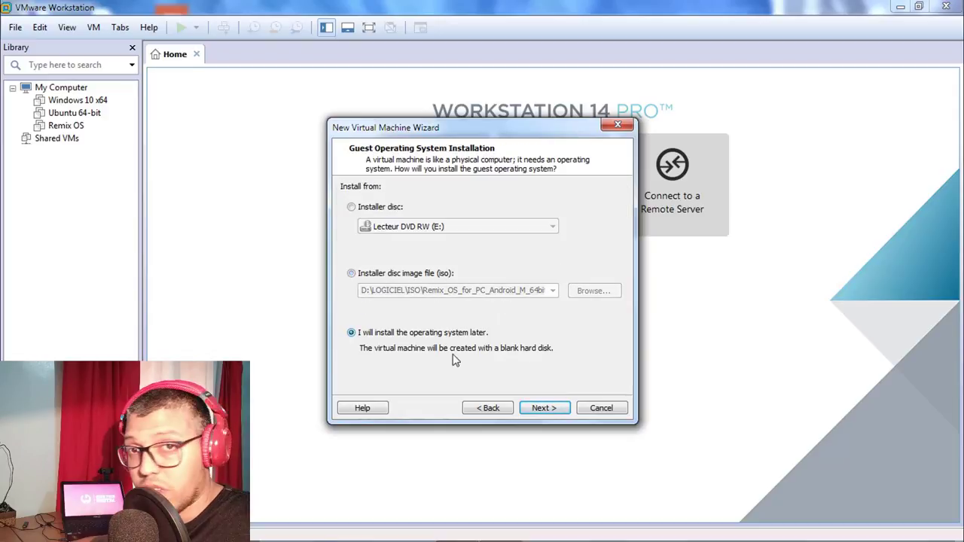
click(542, 408)
click(377, 226)
click(507, 310)
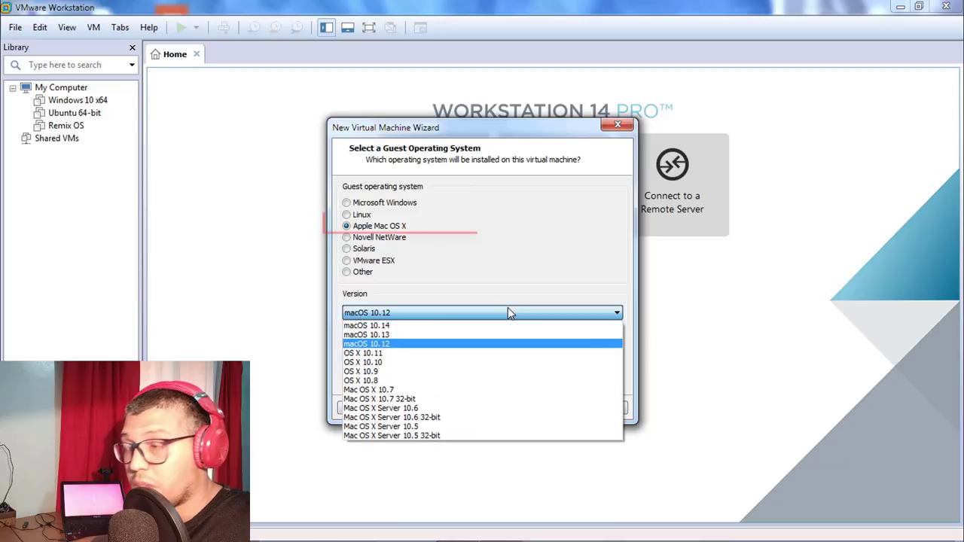
click(500, 353)
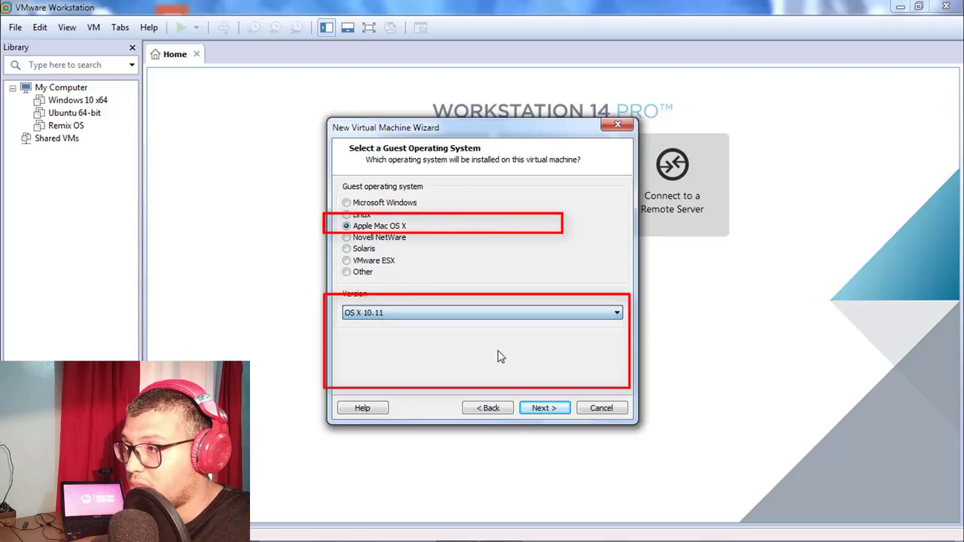
click(542, 408)
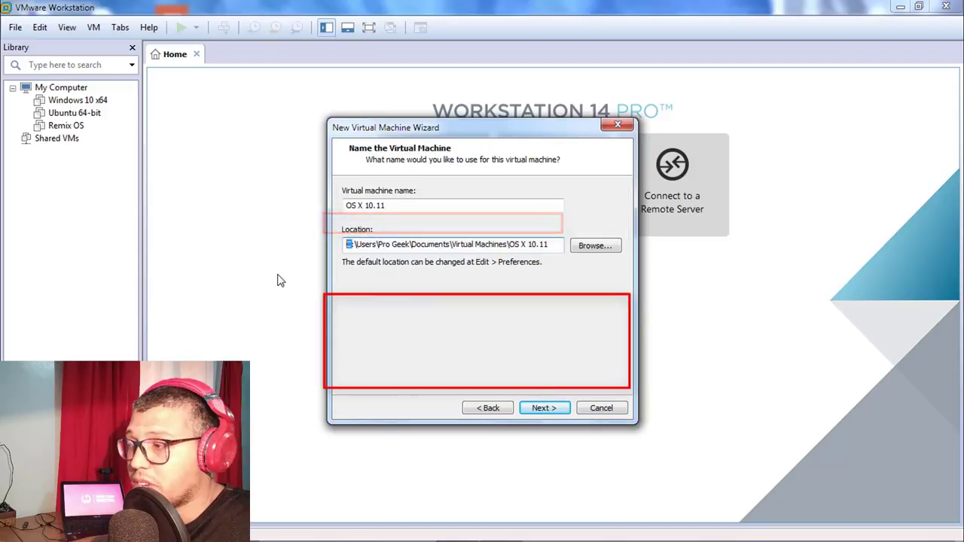
- Create the virtual machine in D:\VMWARE\OS X 10.11 with 2 processors, 2048 MB memory, NAT networking and a 40 GB disk
click(594, 245)
click(543, 407)
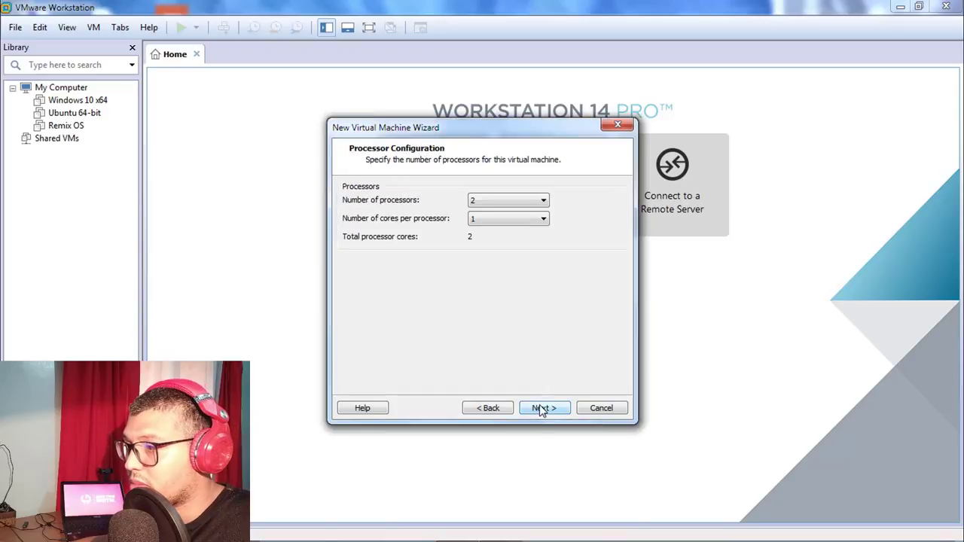
click(545, 410)
click(544, 410)
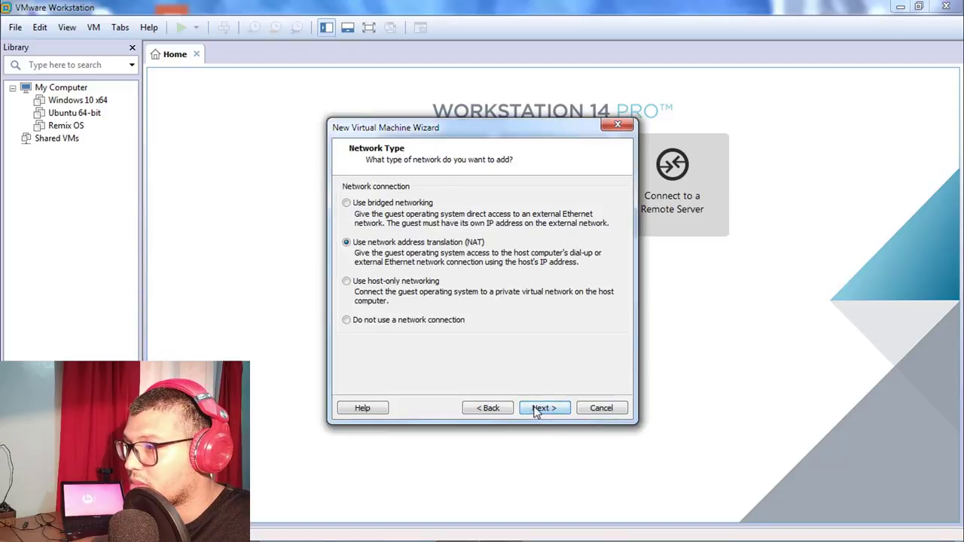
click(542, 410)
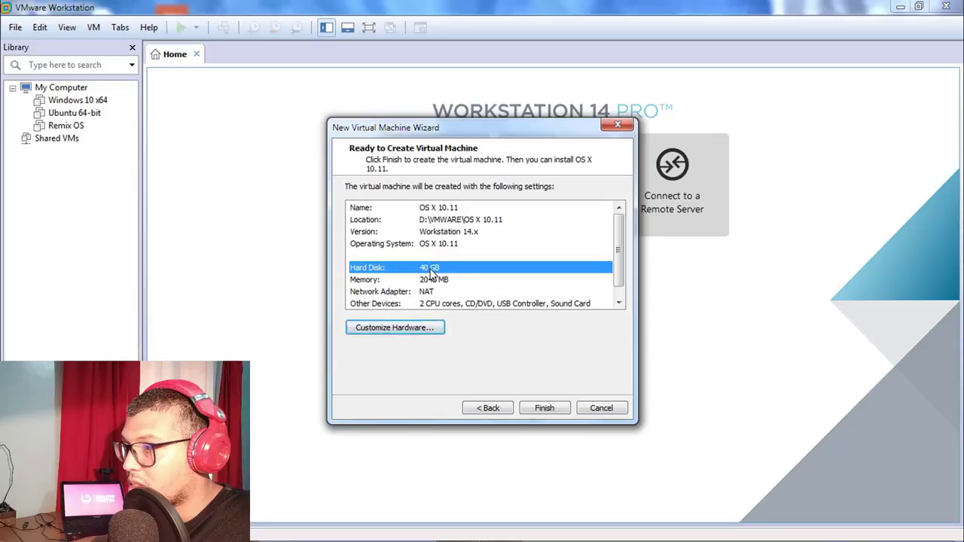
click(543, 406)
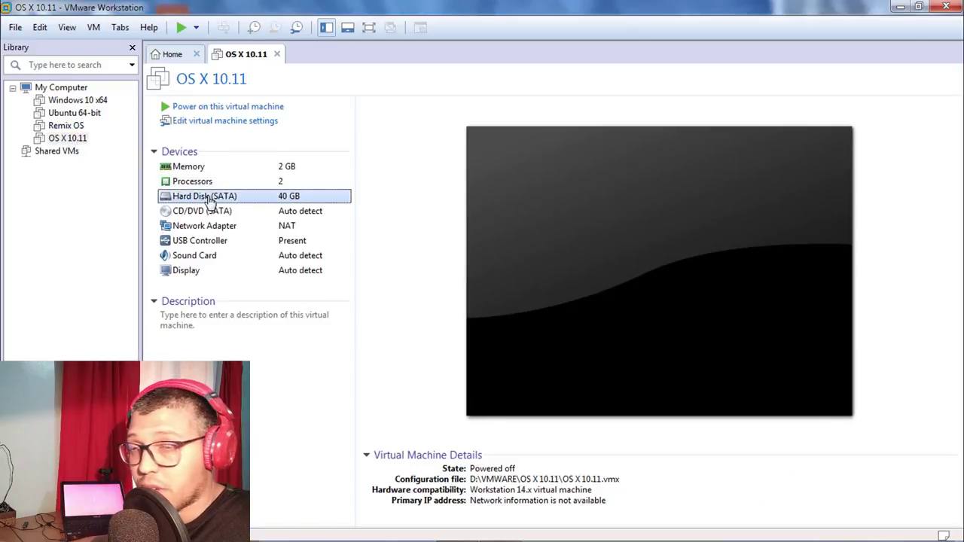
- Remove the virtual machine's 40 GB hard disk and start adding a new hard disk of type SATA
double_click(209, 197)
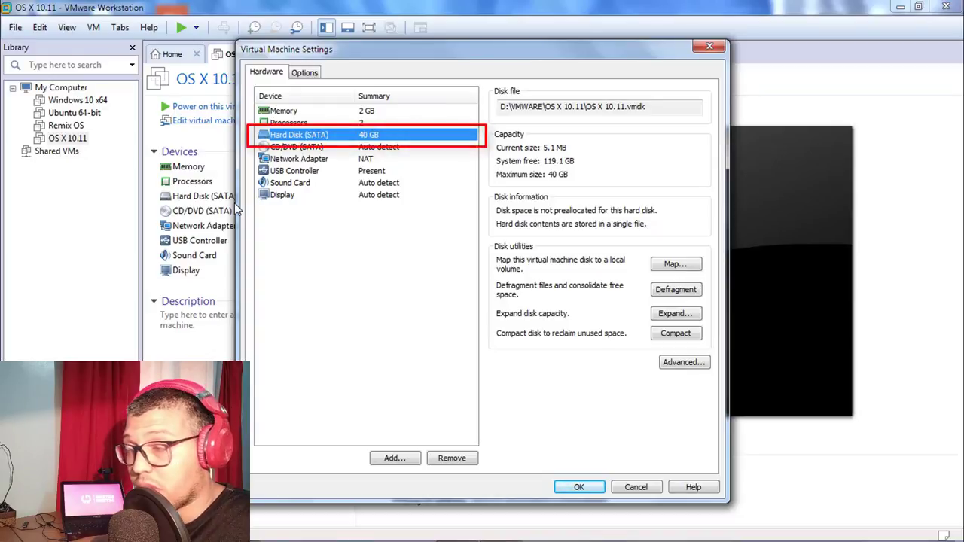
click(450, 459)
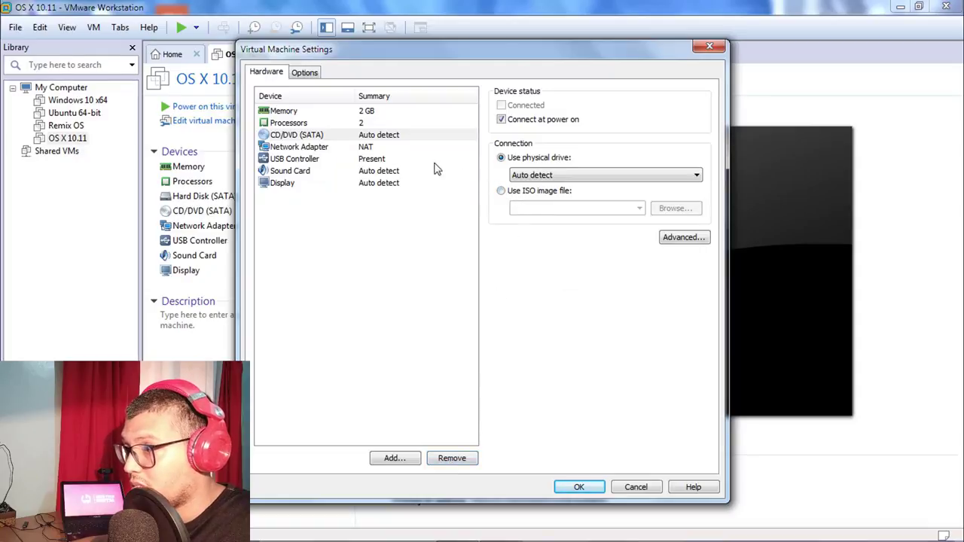
click(381, 458)
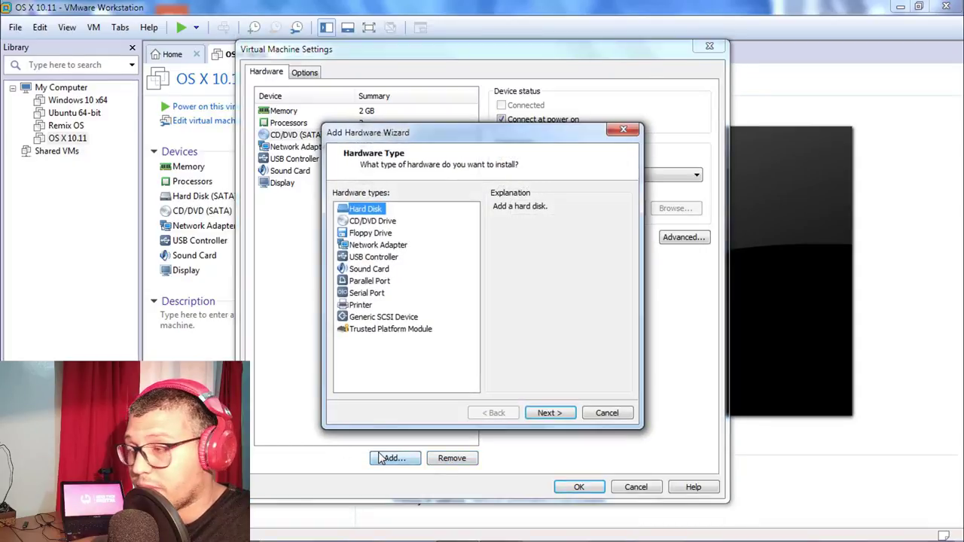
click(536, 408)
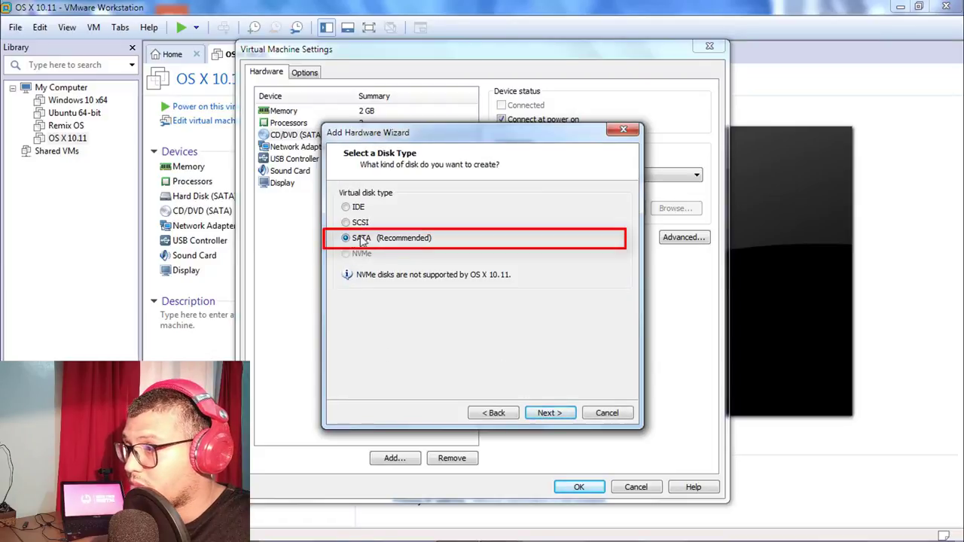
click(552, 416)
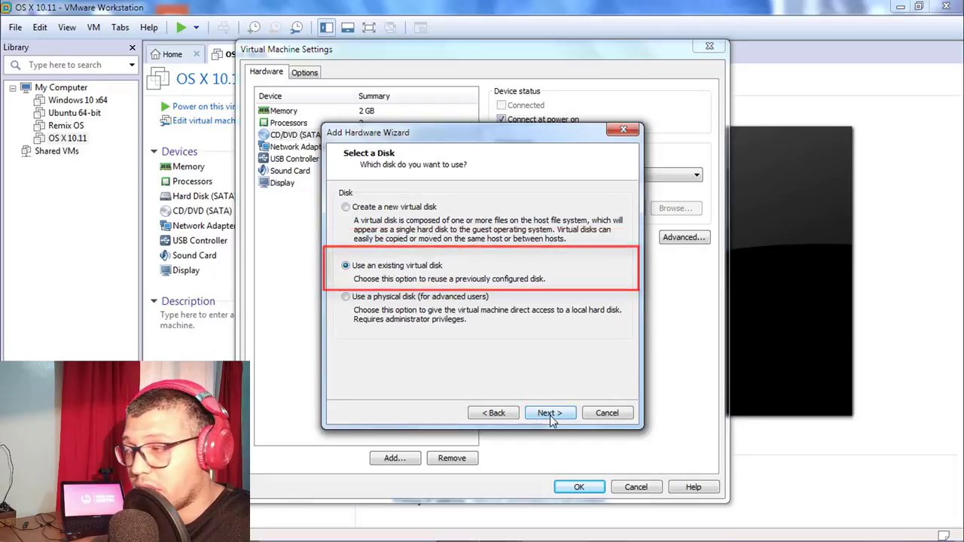
- Attach the existing virtual disk macOS 10.12 Sierra.vmdk from the OSX folder, keeping its existing format
click(550, 415)
click(595, 210)
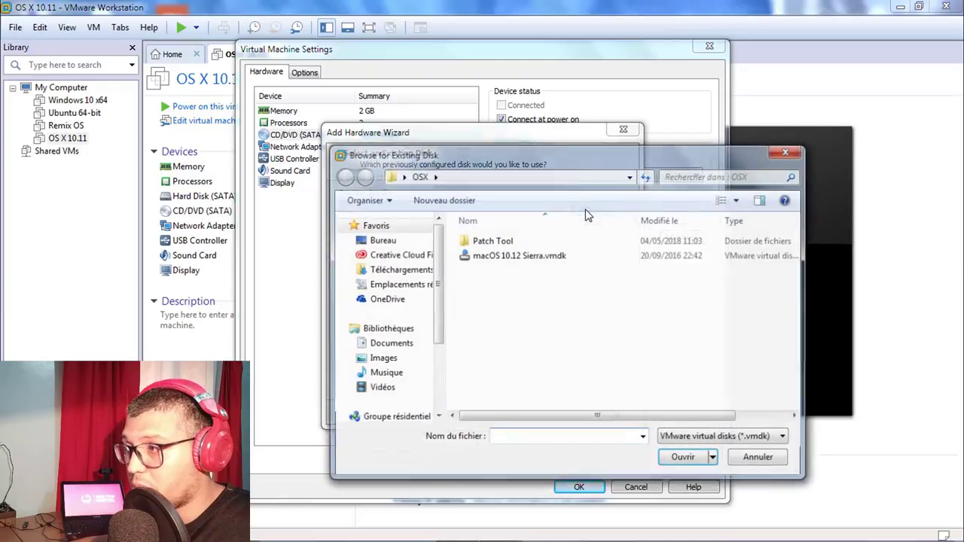
click(518, 256)
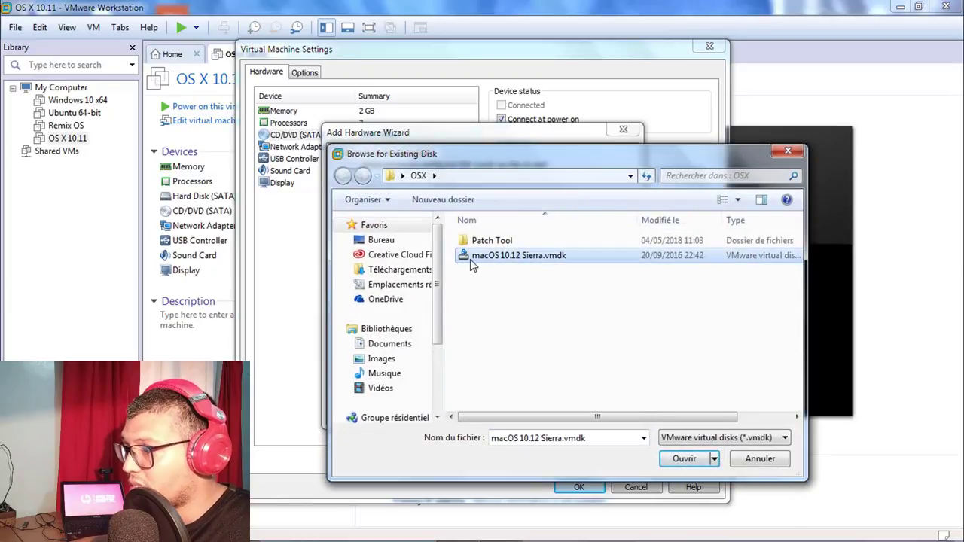
click(683, 459)
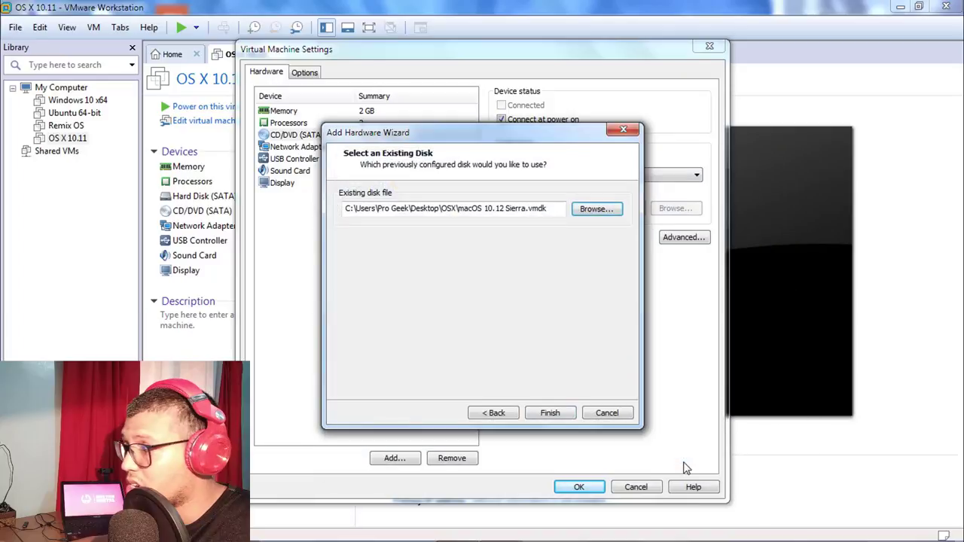
click(556, 416)
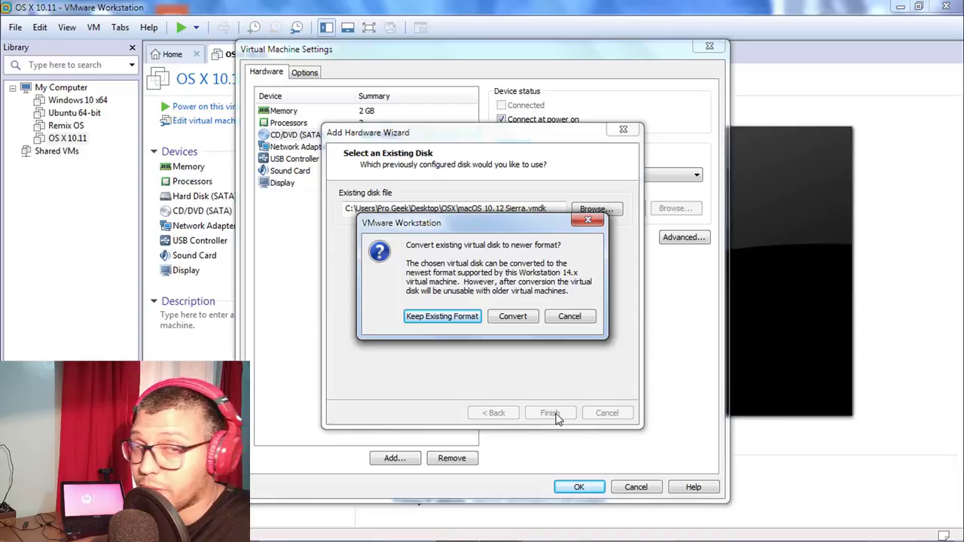
key(Return)
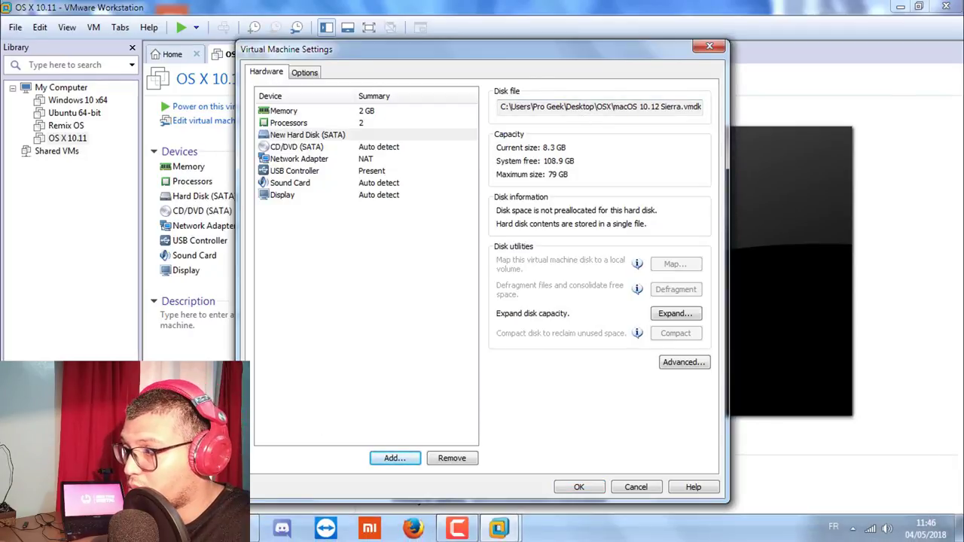
- Switch to Windows Explorer and open the virtual machine's folder D:\VMWARE\OS X 10.11
click(499, 528)
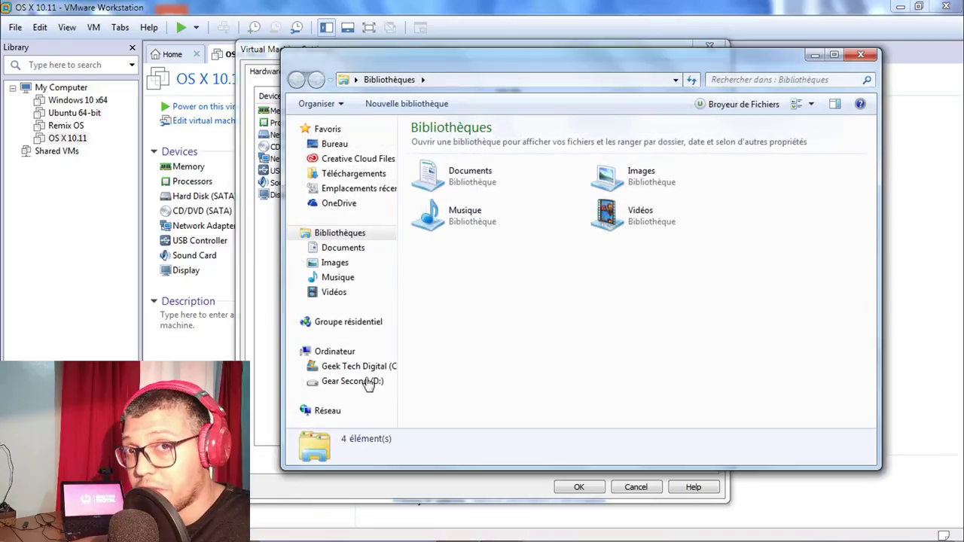
click(353, 381)
double_click(756, 268)
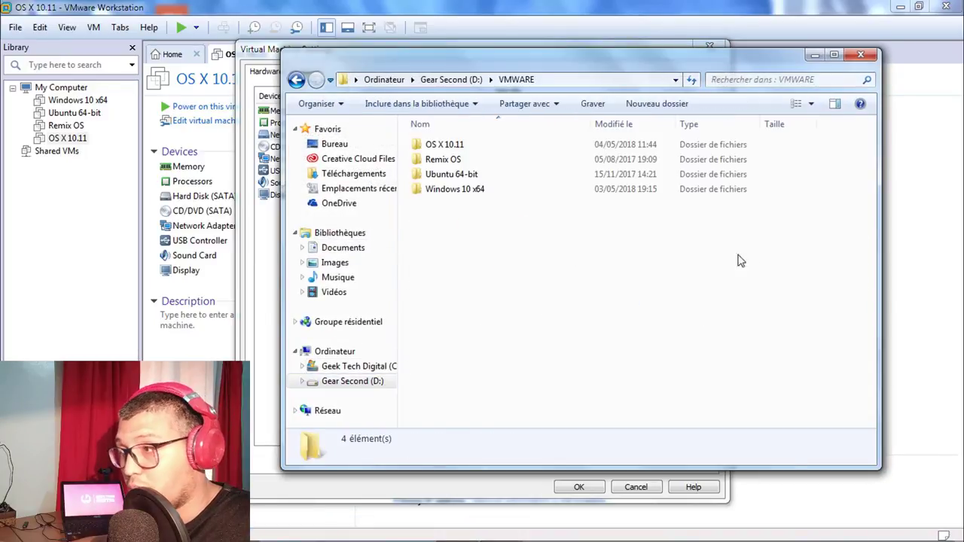
double_click(451, 145)
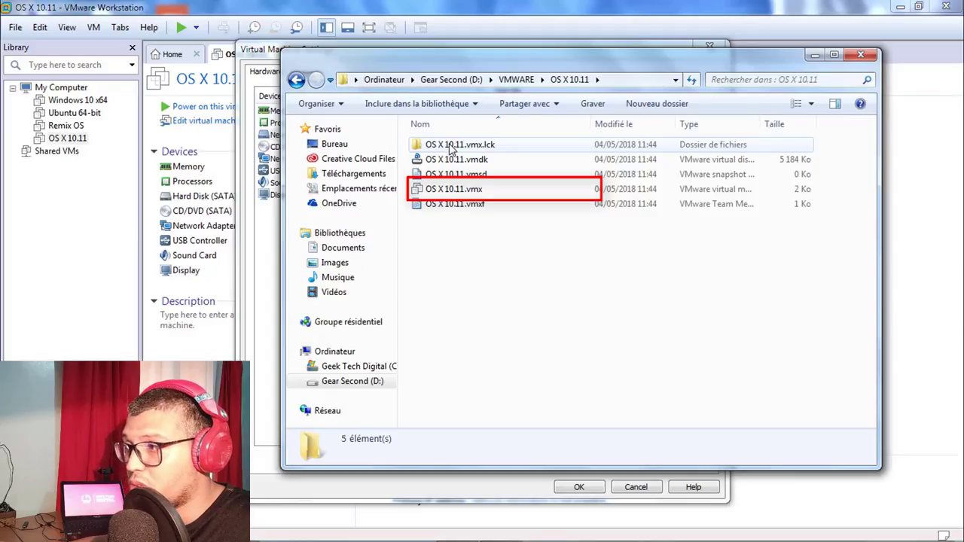
- Open OS X 10.11.vmx in Notepad (Bloc-notes), go to the last lines of the configuration and close the file
right_click(445, 194)
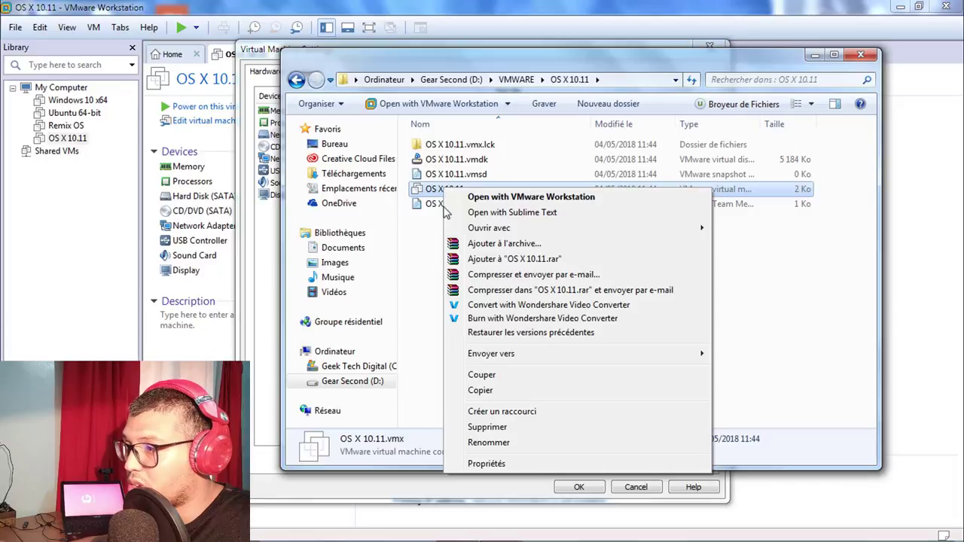
mouse_move(484, 228)
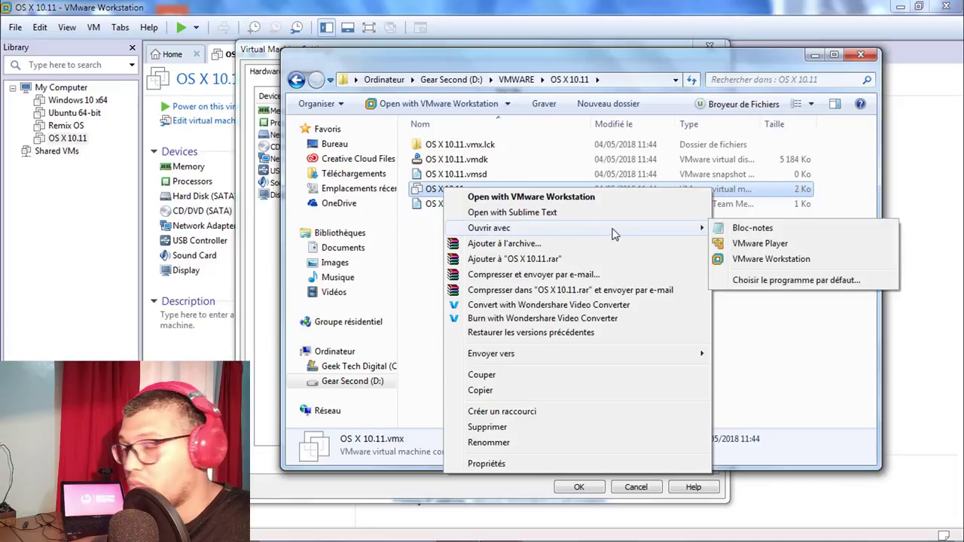
click(753, 228)
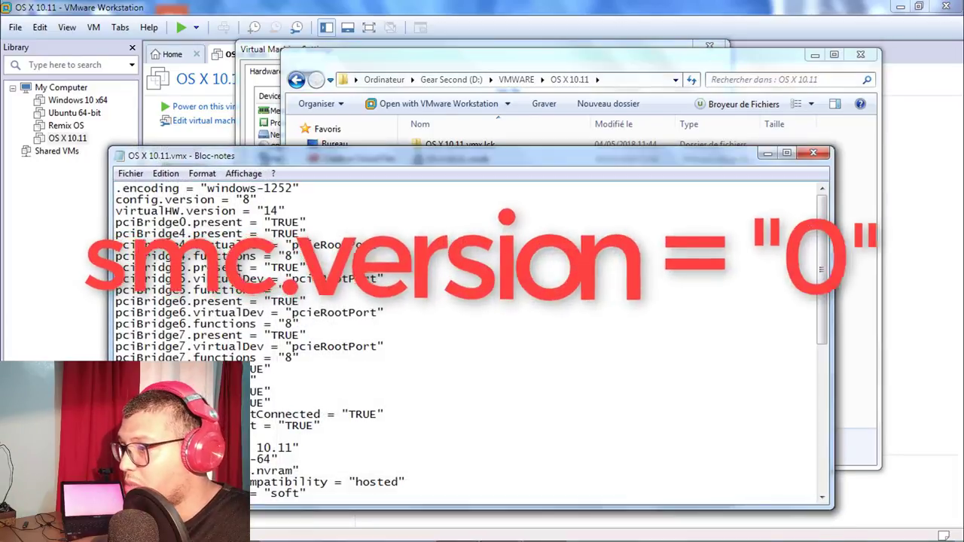
scroll(529, 305, down, 15)
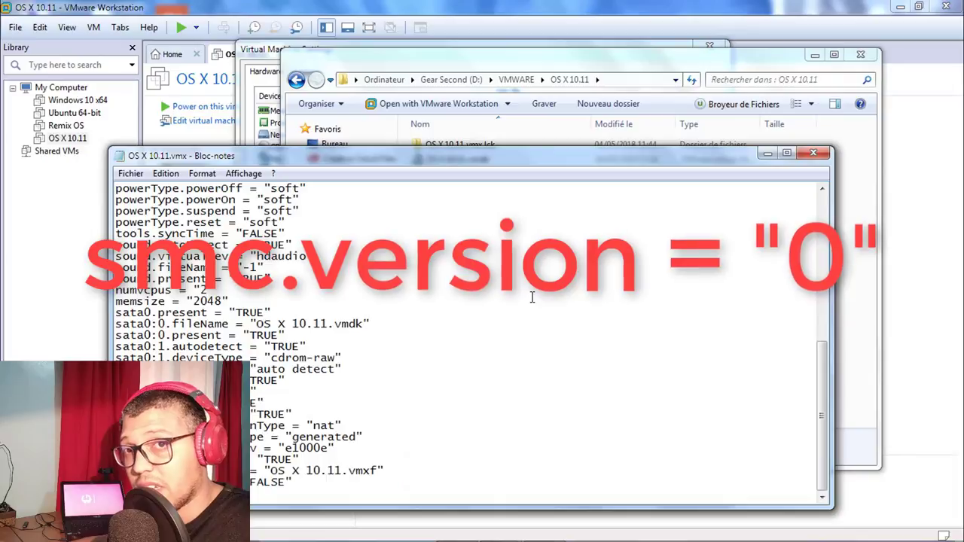
click(813, 153)
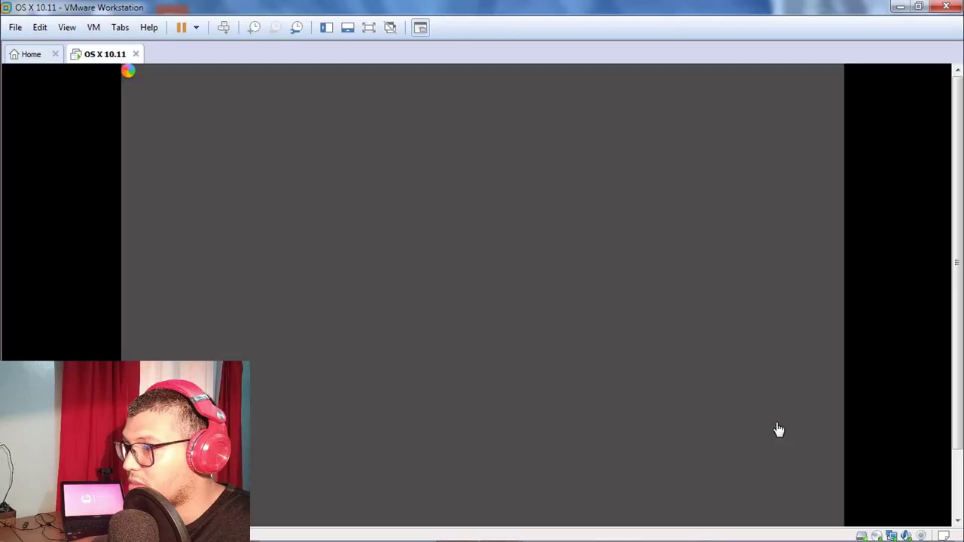
- Proceed past the country selection in the macOS setup and move beyond the full name in the computer account form
click(778, 429)
scroll(445, 422, down, 5)
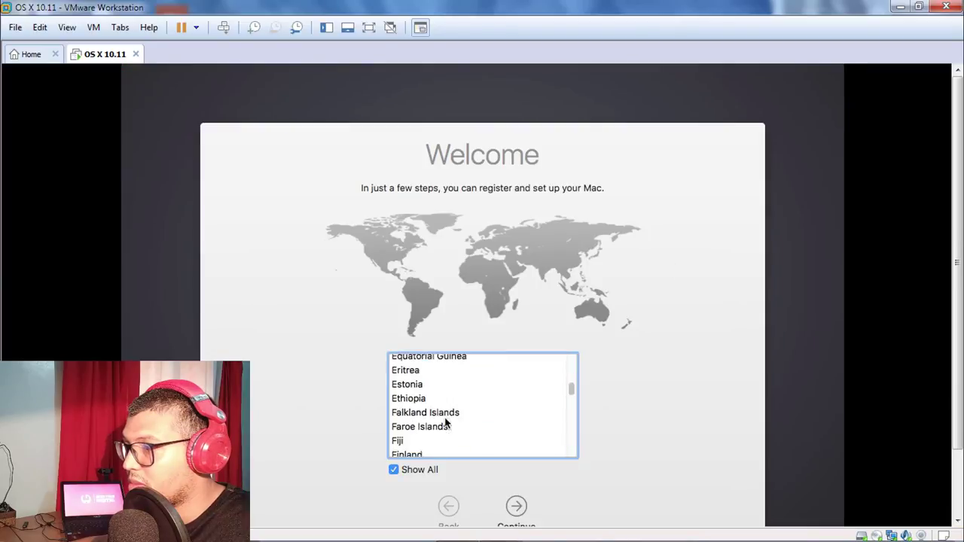
click(516, 506)
click(516, 470)
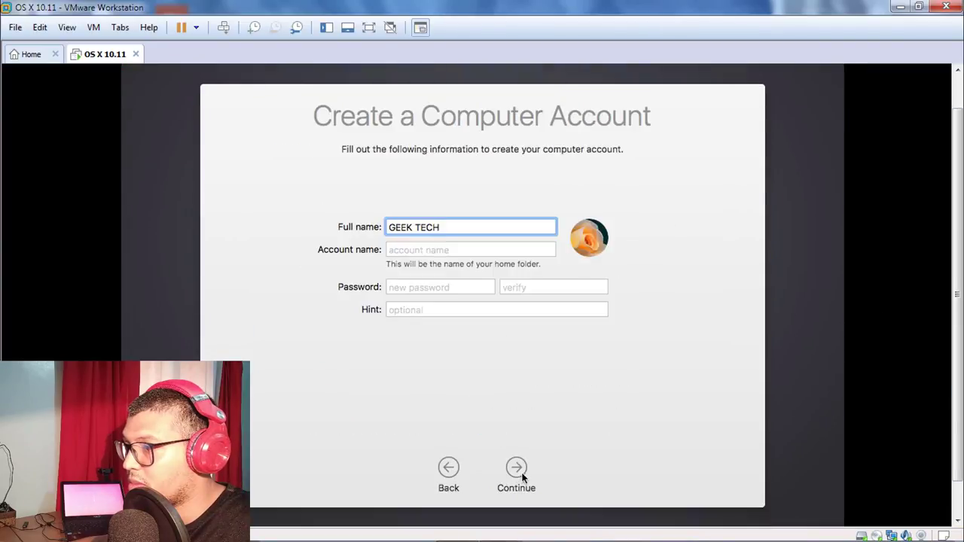
key(Tab)
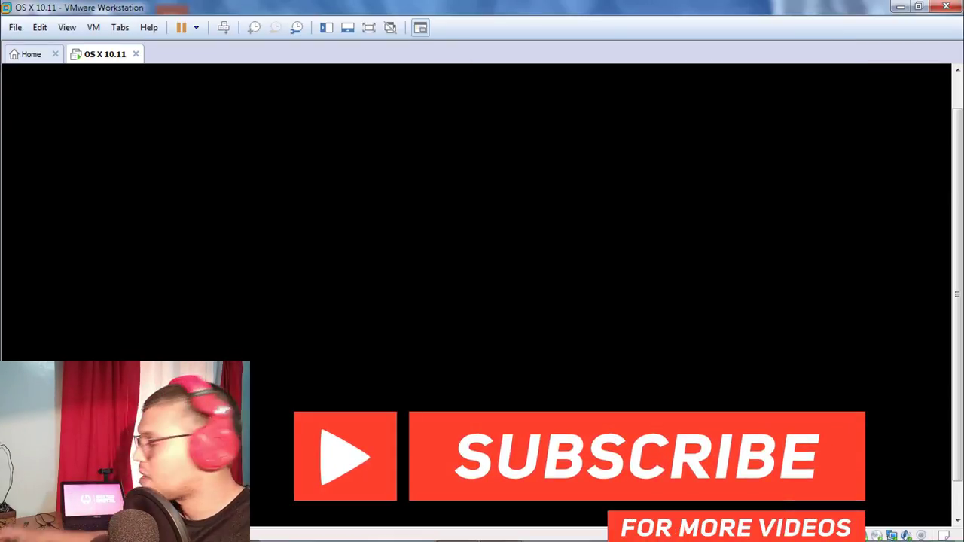
- Show the virtual machine in full screen and open the Language & Region settings in System Preferences
key(ctrl+alt+Return)
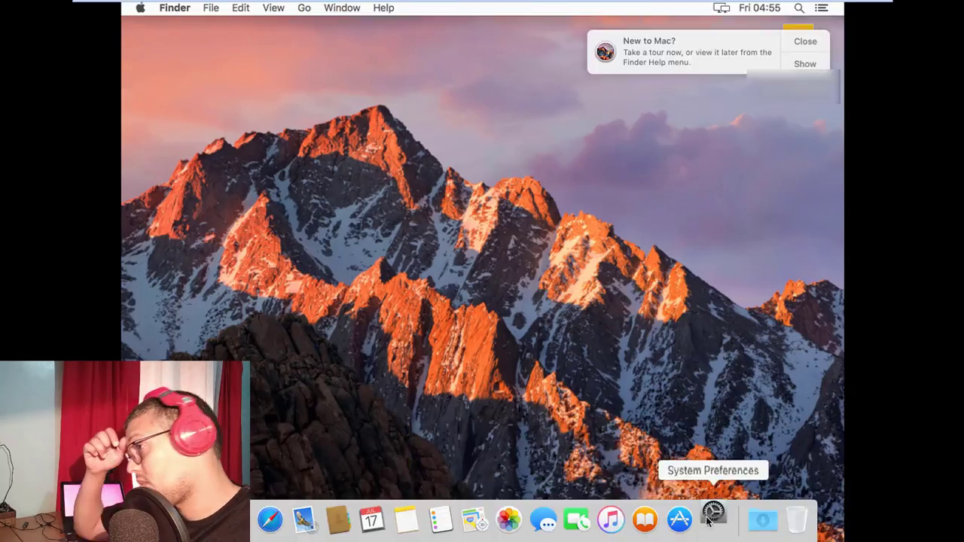
click(711, 518)
click(512, 119)
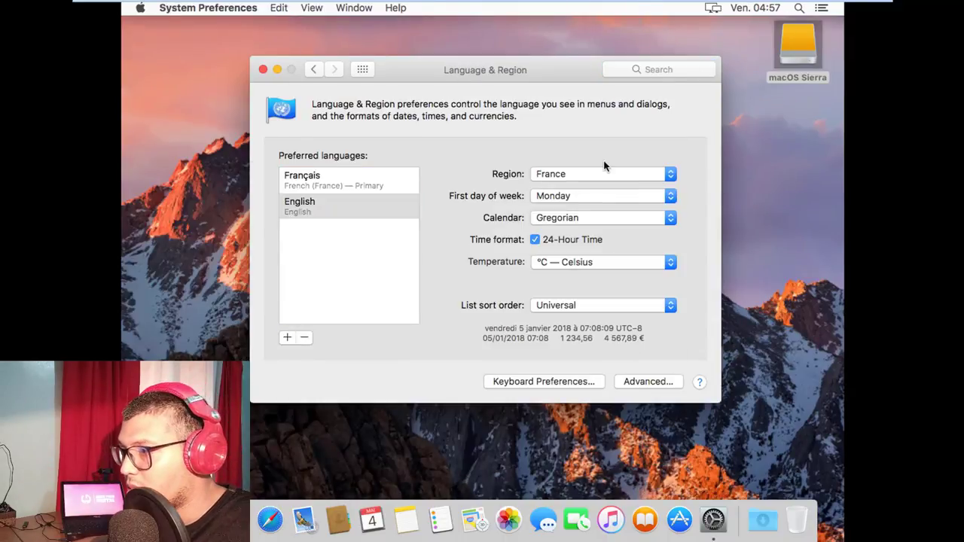